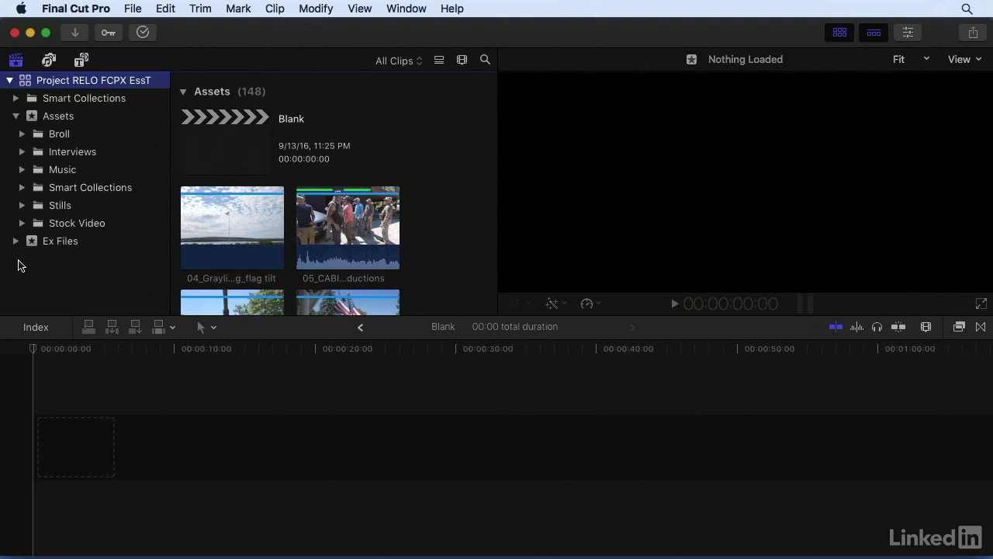
- Show the Ex Files > Chapter 10 > 10.3 event listing Grading BEGIN and Grading END
{"action": "left_click", "coordinate": [16, 241]}
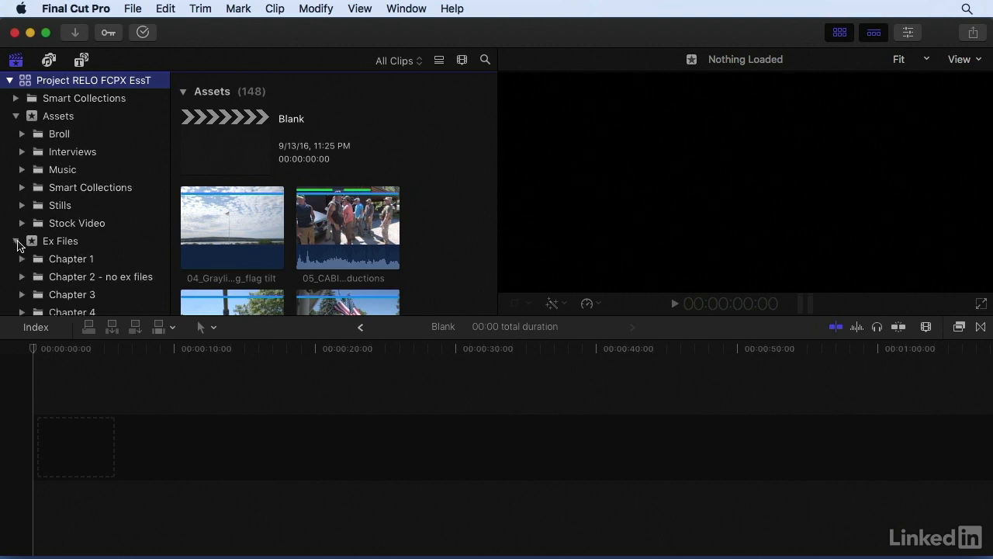
{"action": "scroll", "coordinate": [47, 244], "scroll_direction": "down", "scroll_amount": 5}
{"action": "left_click", "coordinate": [68, 250]}
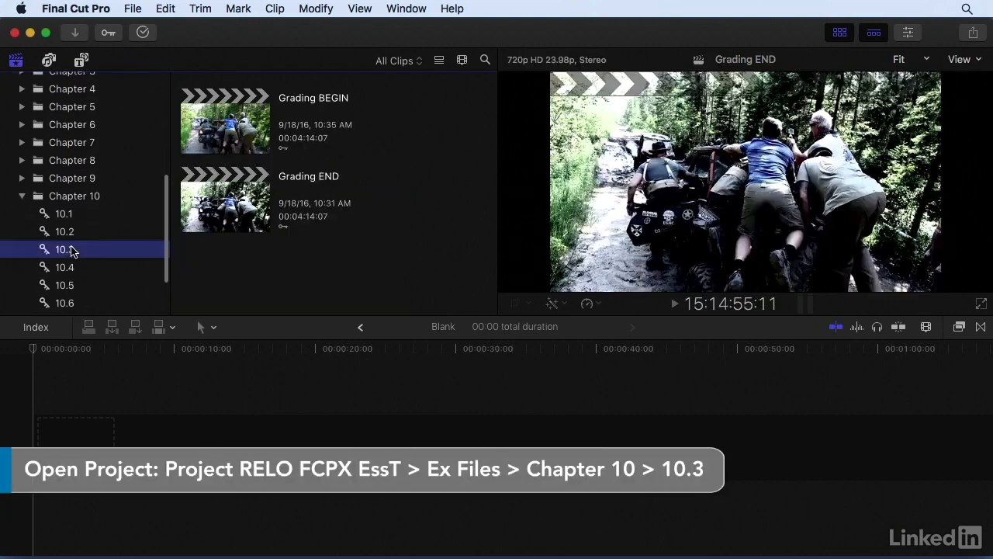
- Open Grading BEGIN, select the handshake B-roll clip near 1:59:16, and zoom in on it
{"action": "double_click", "coordinate": [231, 127]}
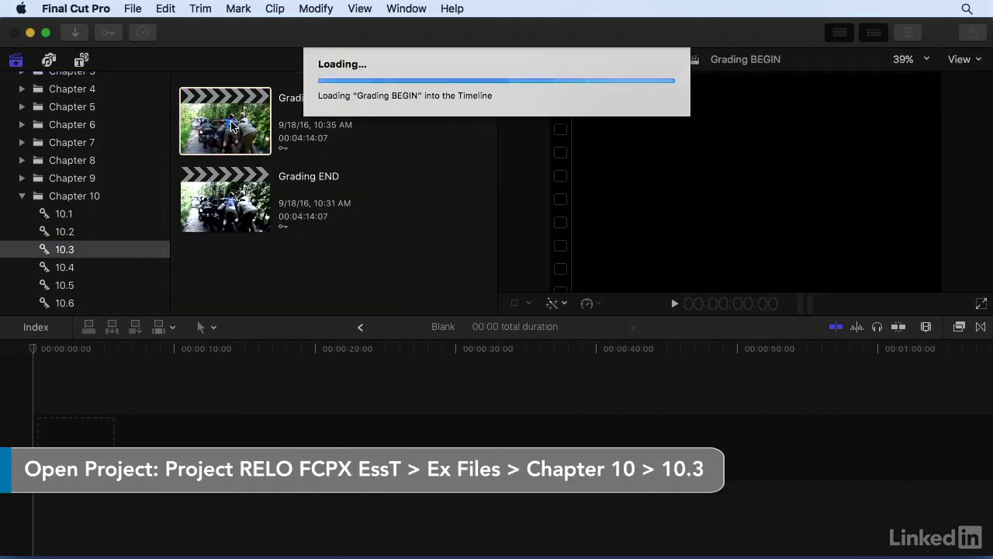
{"action": "scroll", "coordinate": [29, 354], "scroll_direction": "up", "scroll_amount": 5}
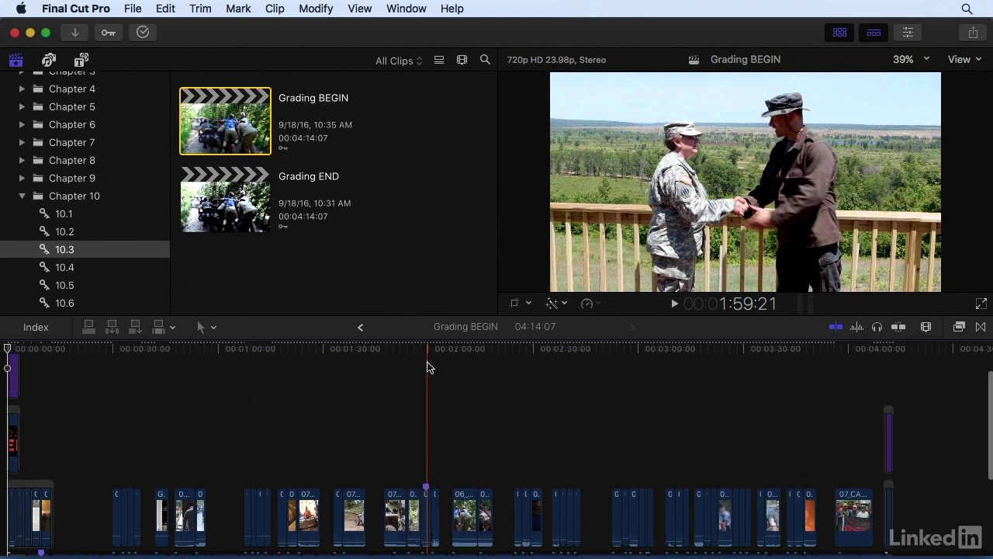
{"action": "left_click", "coordinate": [426, 362]}
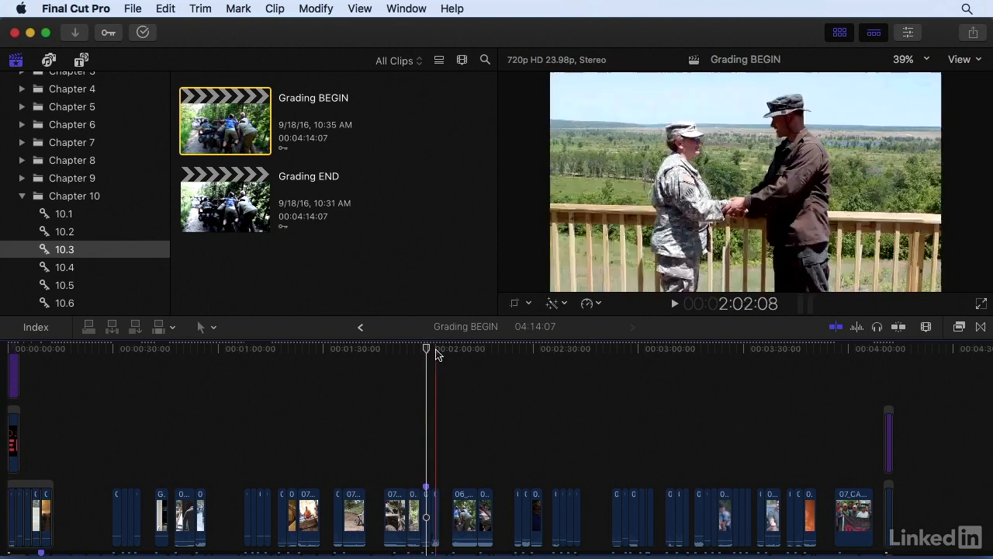
{"action": "scroll", "coordinate": [426, 352], "scroll_direction": "down", "scroll_amount": 5}
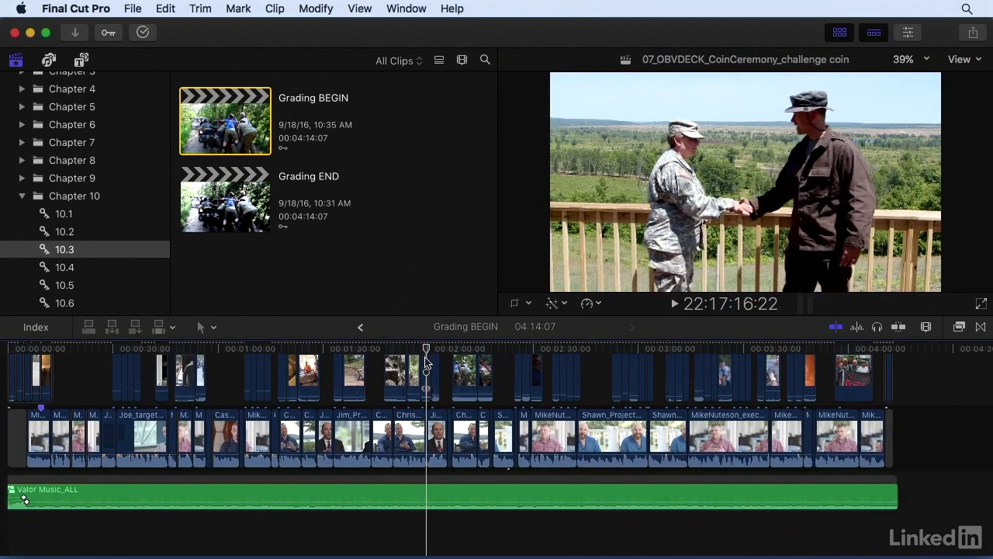
{"action": "left_click", "coordinate": [426, 362]}
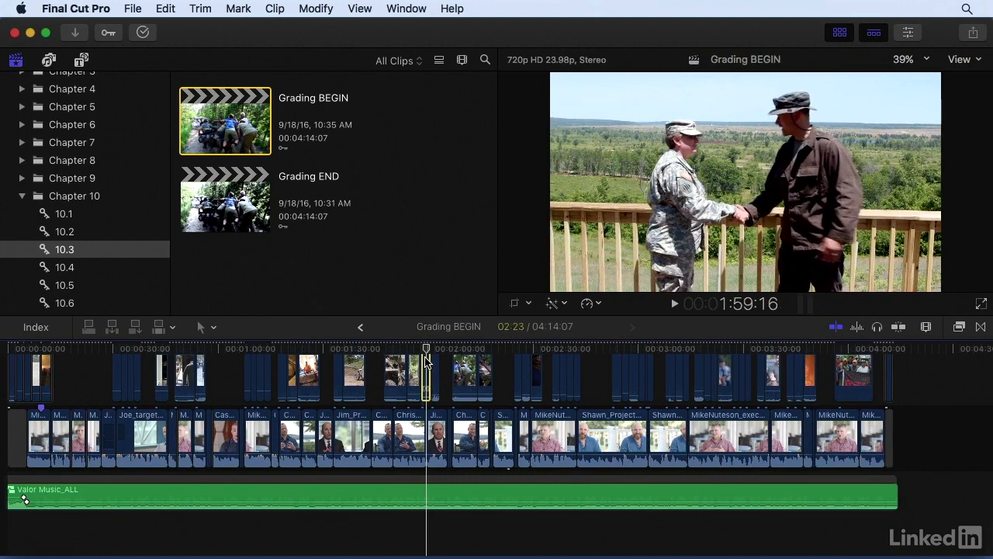
{"action": "key", "text": "super+equal"}
{"action": "key", "text": "super+equal"}
{"action": "key", "text": "super+equal"}
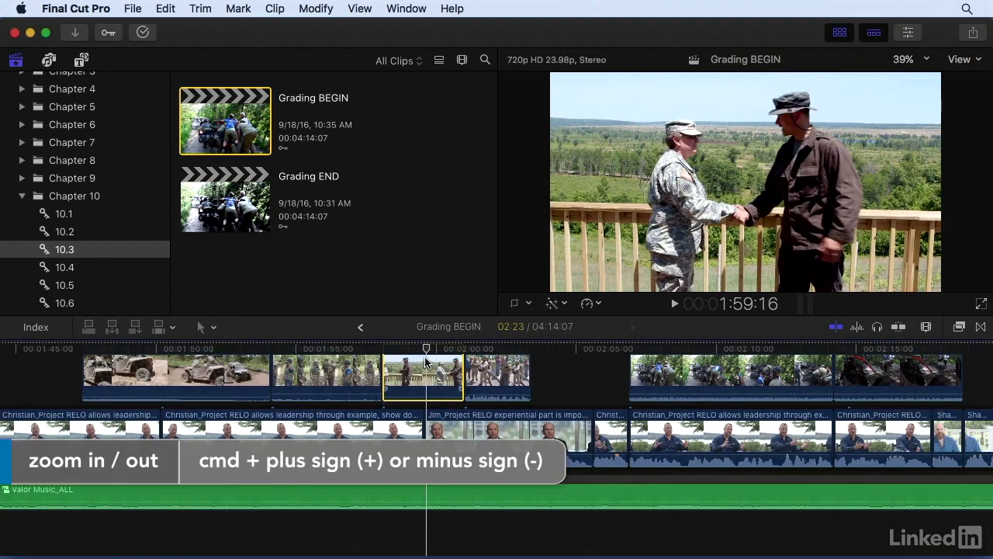
- Switch to the Color & Effects workspace
{"action": "left_click", "coordinate": [408, 9]}
{"action": "mouse_move", "coordinate": [430, 129]}
{"action": "left_click", "coordinate": [635, 196]}
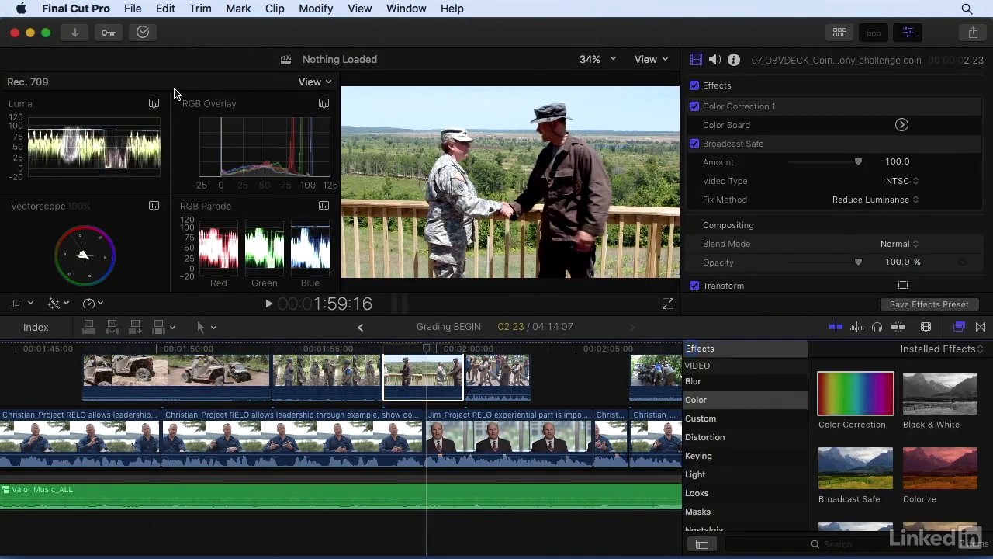
- Lay out the scopes as a large Vectorscope beside Luma and RGB Parade waveforms
{"action": "left_click", "coordinate": [309, 81]}
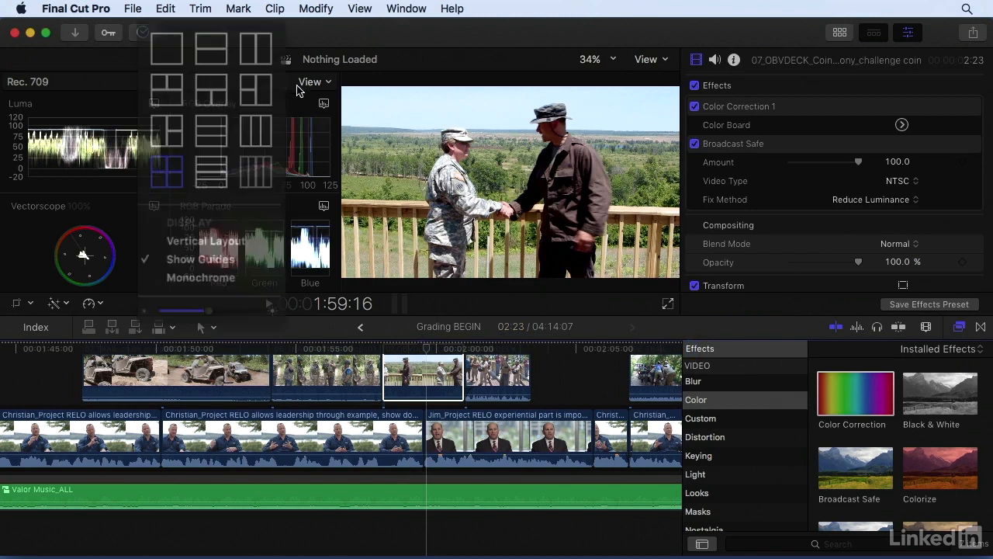
{"action": "left_click", "coordinate": [187, 118]}
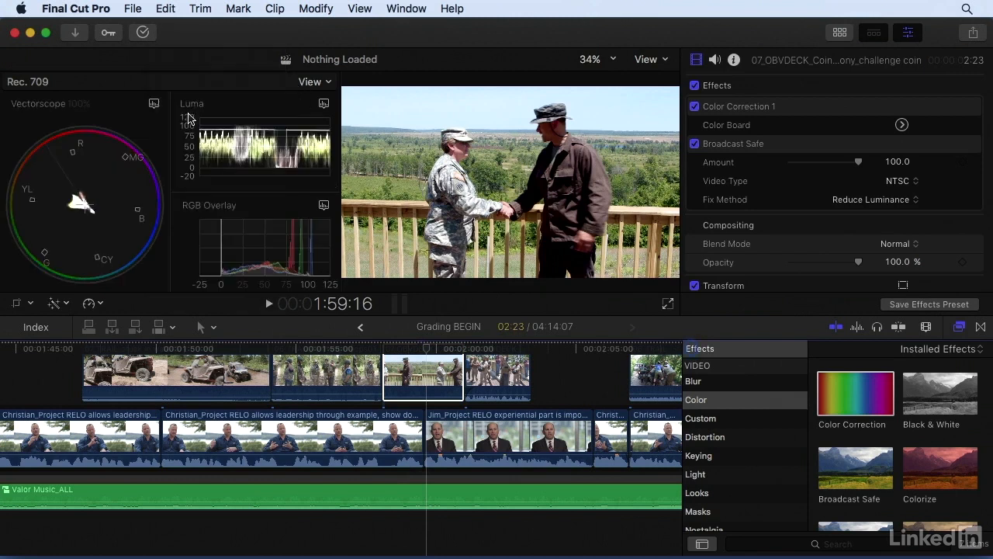
{"action": "left_click", "coordinate": [324, 204]}
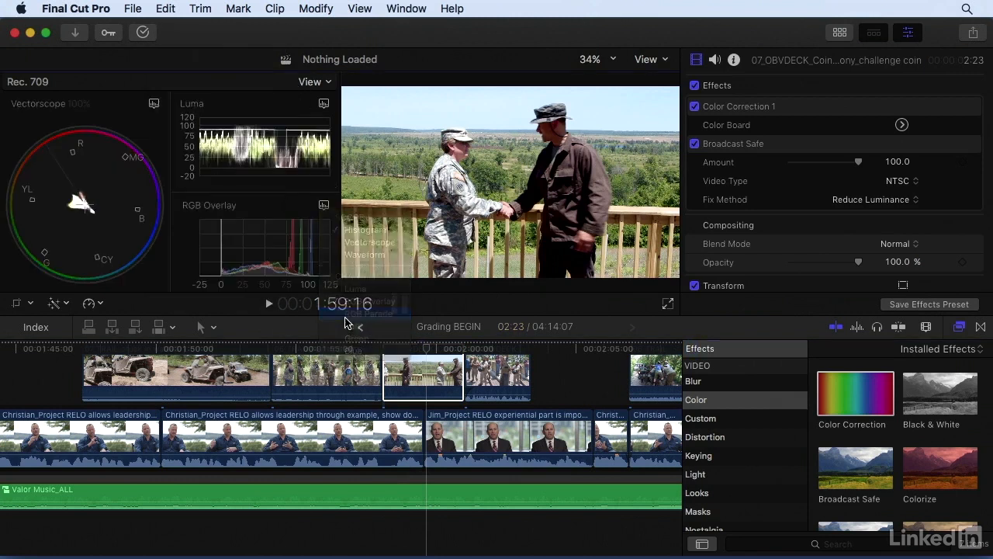
{"action": "left_click", "coordinate": [351, 313]}
{"action": "left_click", "coordinate": [323, 205]}
{"action": "left_click", "coordinate": [357, 256]}
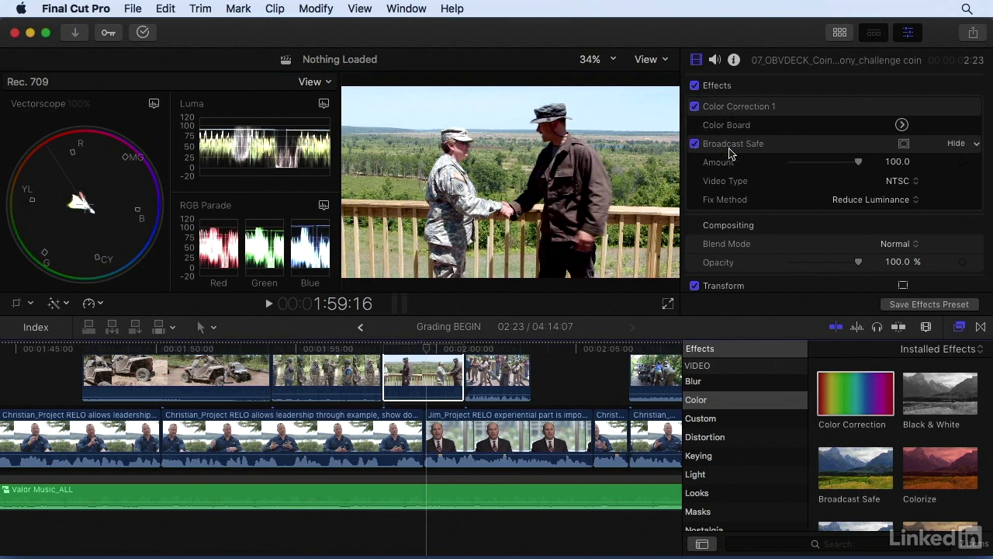
- Toggle Broadcast Safe and Color Correction 1 off and on to compare, then add Color Correction 2
{"action": "left_click", "coordinate": [694, 144]}
{"action": "left_click", "coordinate": [694, 107]}
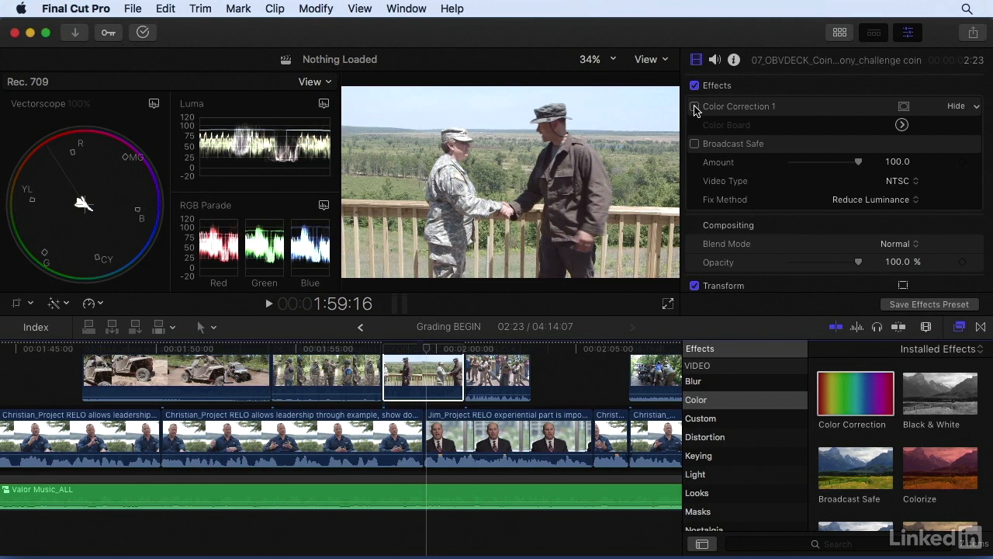
{"action": "left_click", "coordinate": [695, 106]}
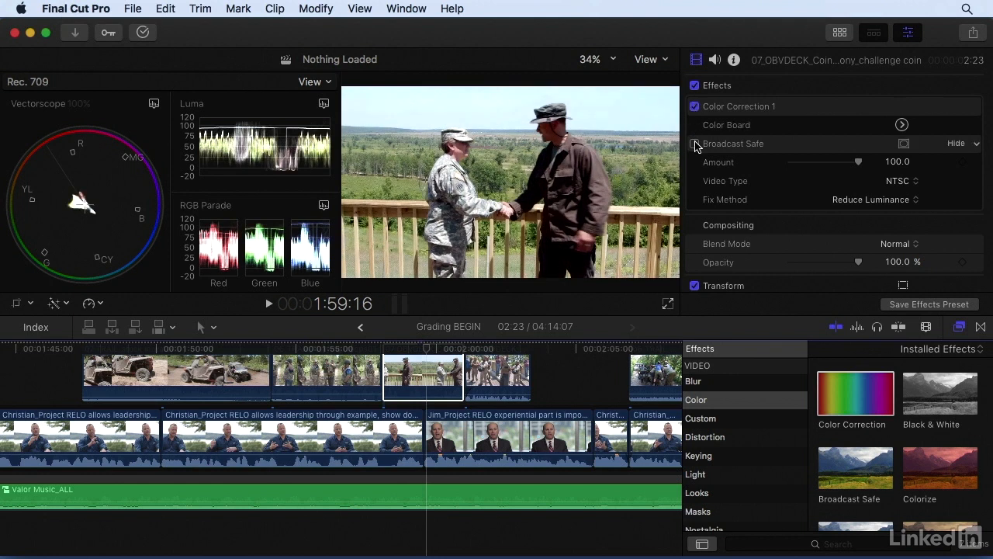
{"action": "left_click", "coordinate": [694, 144]}
{"action": "left_click", "coordinate": [695, 144]}
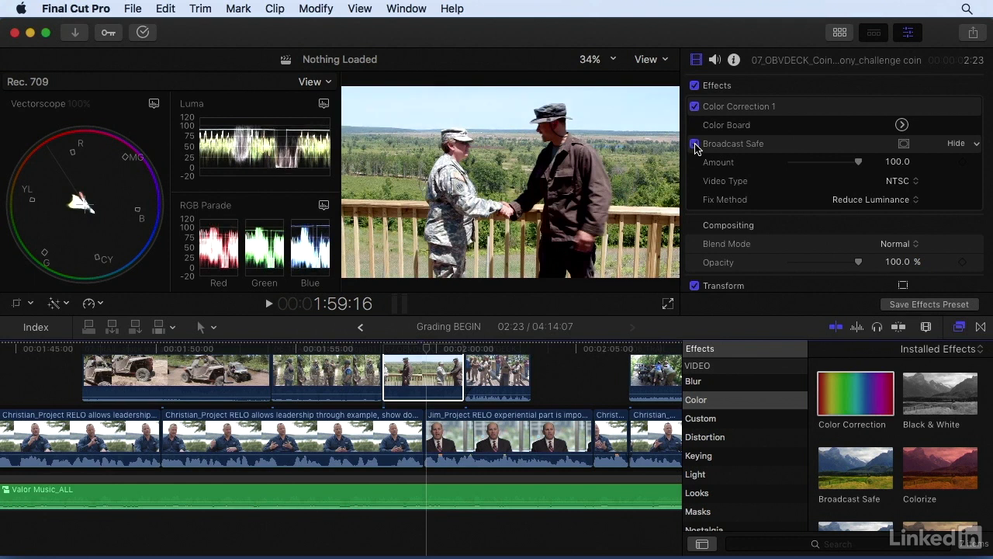
{"action": "left_click", "coordinate": [695, 144]}
{"action": "left_click_drag", "start_coordinate": [834, 399], "coordinate": [429, 383]}
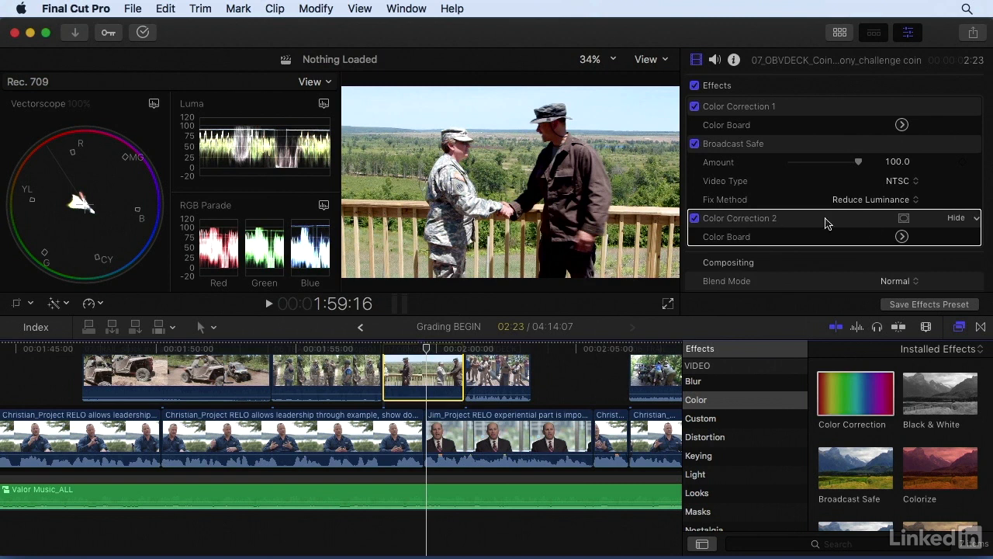
- In Color Correction 2's Exposure controls, raise the highlights and lower the shadows
{"action": "left_click", "coordinate": [900, 236]}
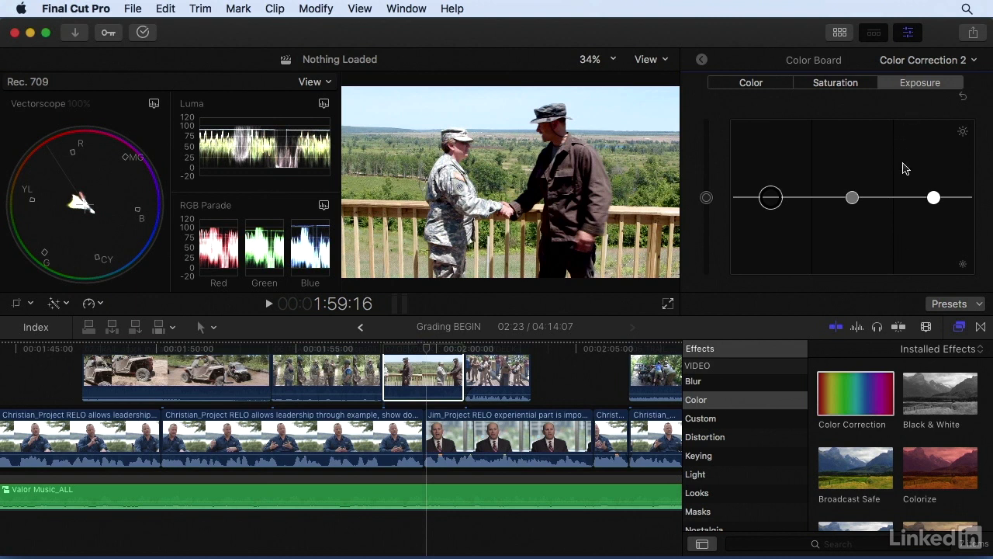
{"action": "left_click", "coordinate": [934, 197]}
{"action": "left_click_drag", "start_coordinate": [933, 198], "coordinate": [933, 169]}
{"action": "left_click_drag", "start_coordinate": [770, 199], "coordinate": [770, 221]}
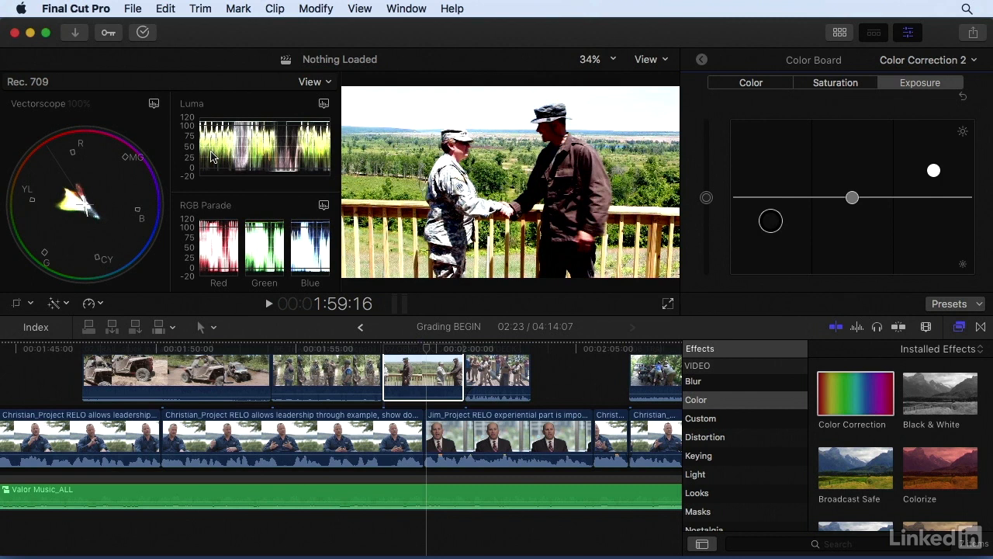
- Lower master and midtone saturation in Color Correction 2, then tint the midtones toward blue
{"action": "left_click", "coordinate": [830, 85]}
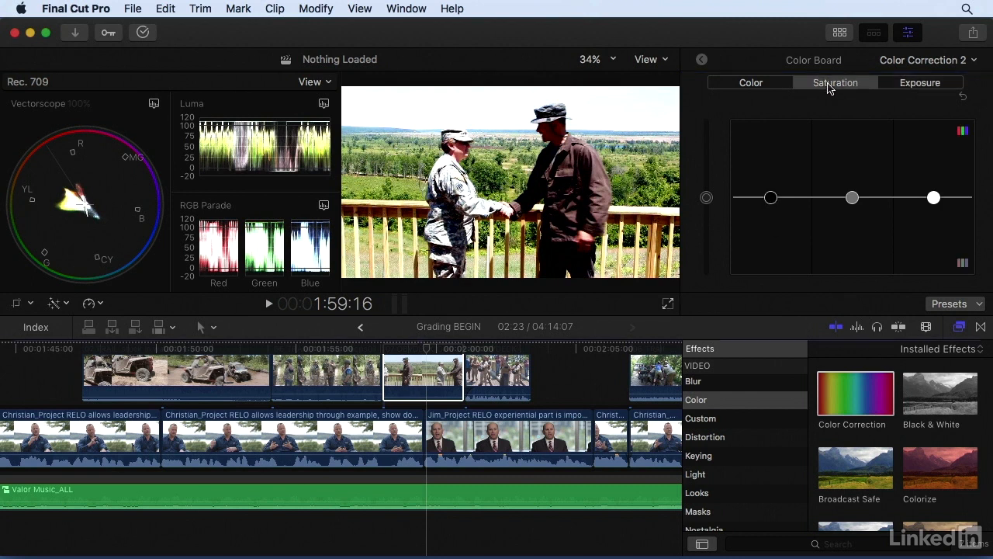
{"action": "left_click_drag", "start_coordinate": [706, 197], "coordinate": [707, 232]}
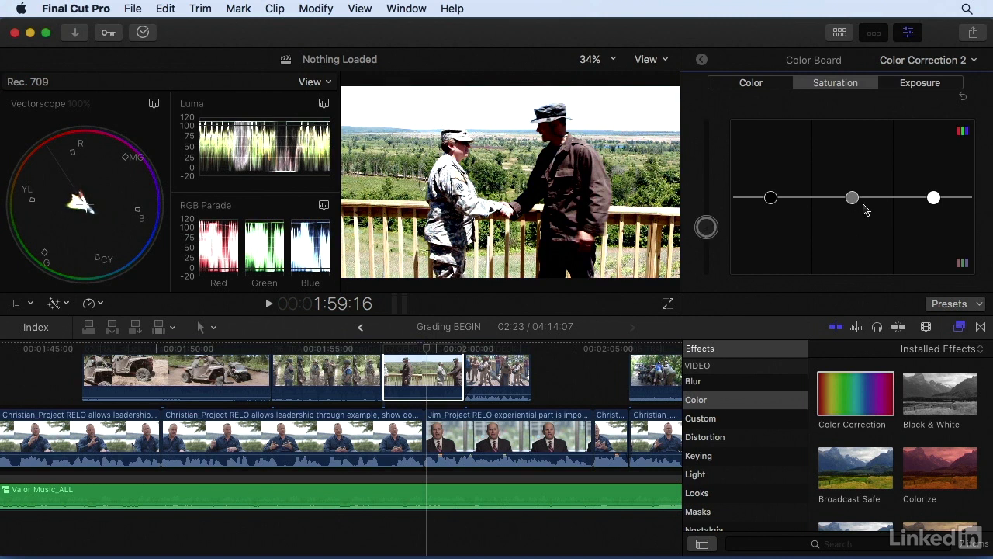
{"action": "left_click_drag", "start_coordinate": [852, 198], "coordinate": [852, 221]}
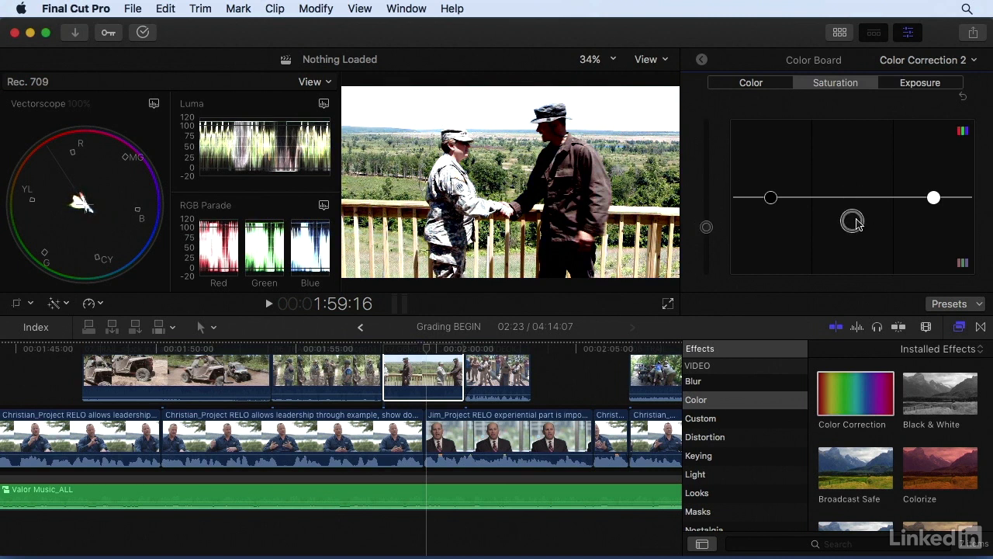
{"action": "left_click", "coordinate": [753, 84]}
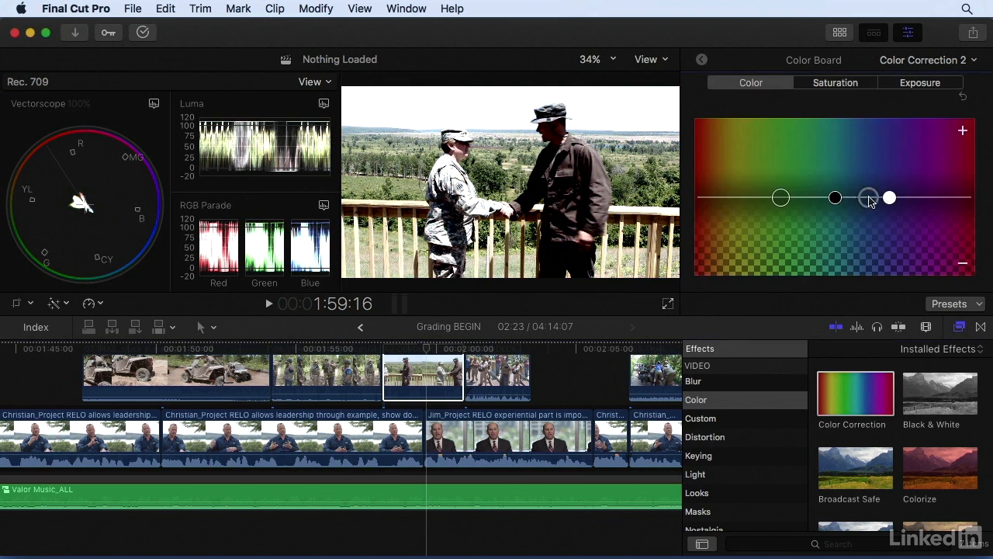
{"action": "left_click_drag", "start_coordinate": [873, 200], "coordinate": [873, 179]}
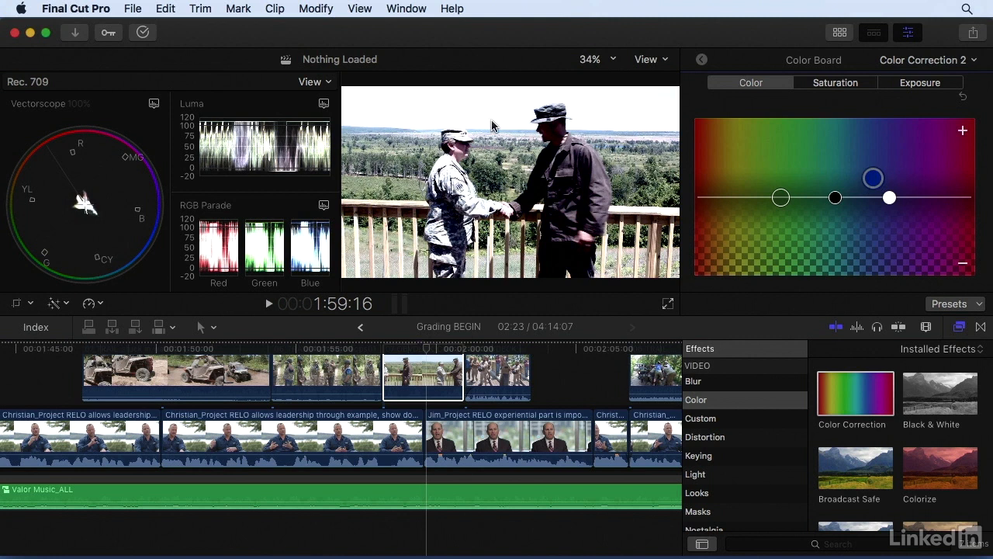
- Move Broadcast Safe below Color Correction 2, then toggle Color Correction 2 off and on
{"action": "left_click", "coordinate": [700, 64]}
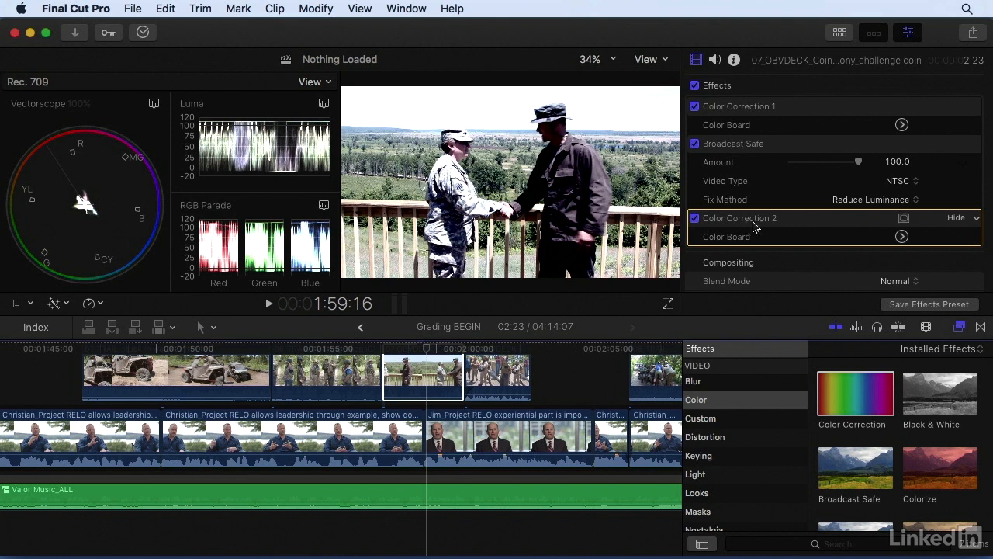
{"action": "left_click_drag", "start_coordinate": [741, 149], "coordinate": [741, 235]}
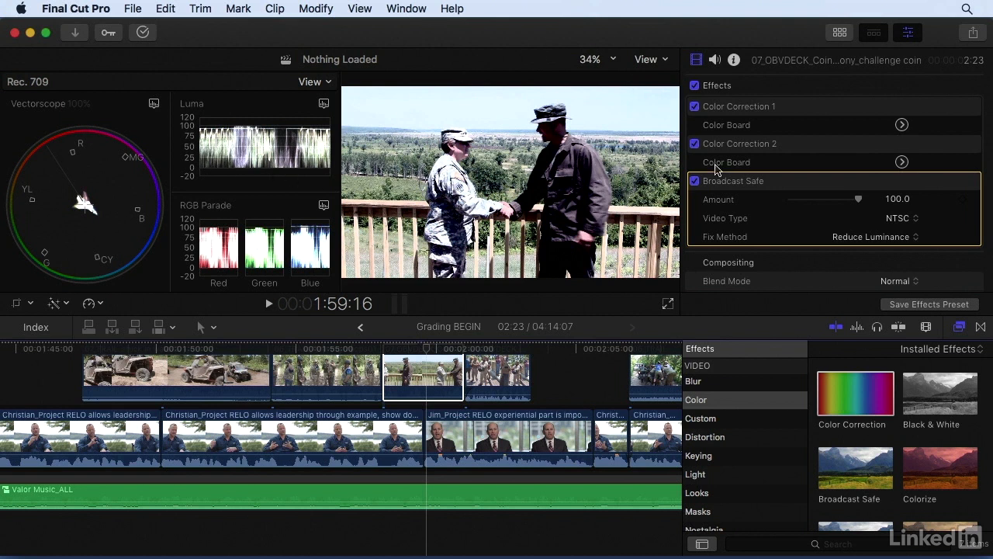
{"action": "left_click", "coordinate": [695, 144]}
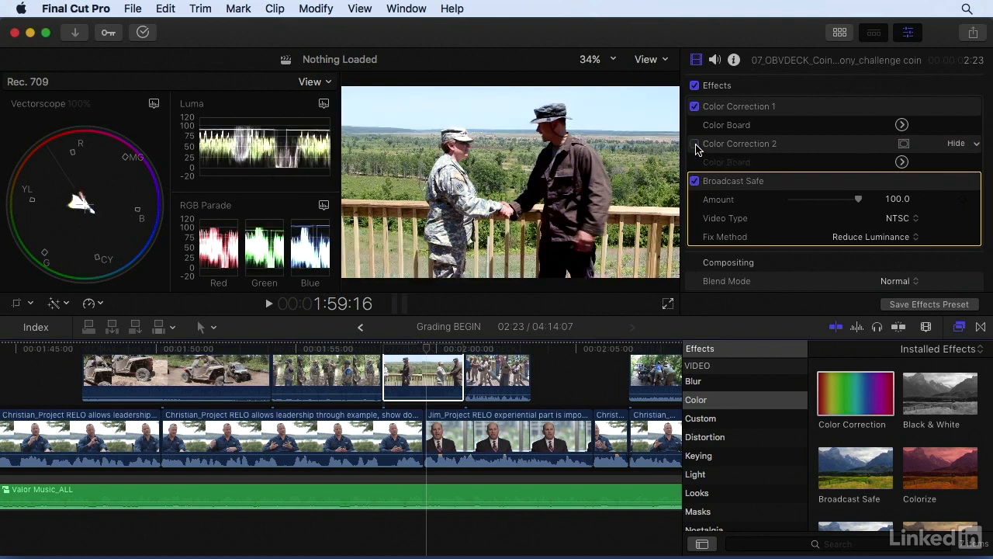
{"action": "left_click", "coordinate": [695, 145]}
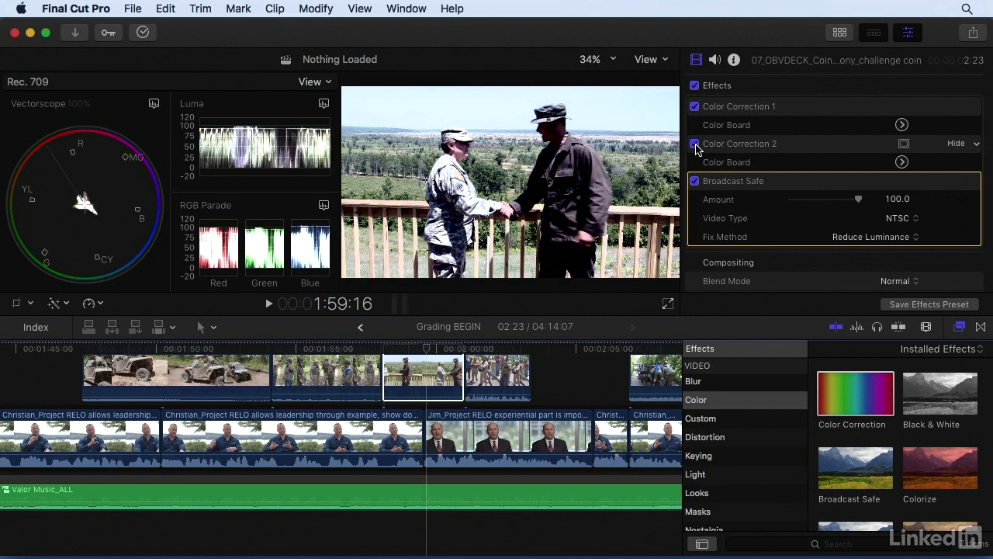
- Disable Color Correction 2 and add Color Correction 3 above Broadcast Safe
{"action": "left_click", "coordinate": [694, 144]}
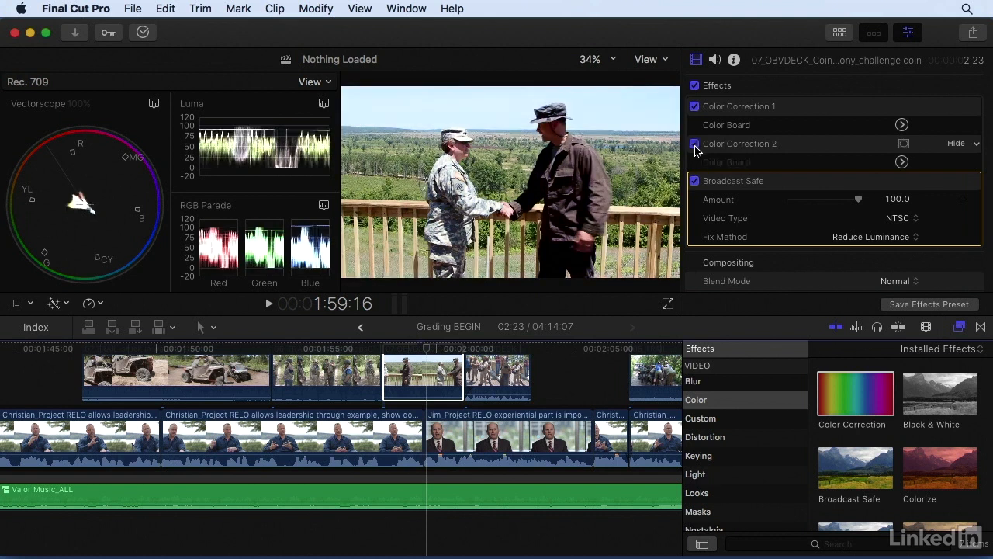
{"action": "left_click_drag", "start_coordinate": [853, 394], "coordinate": [438, 365]}
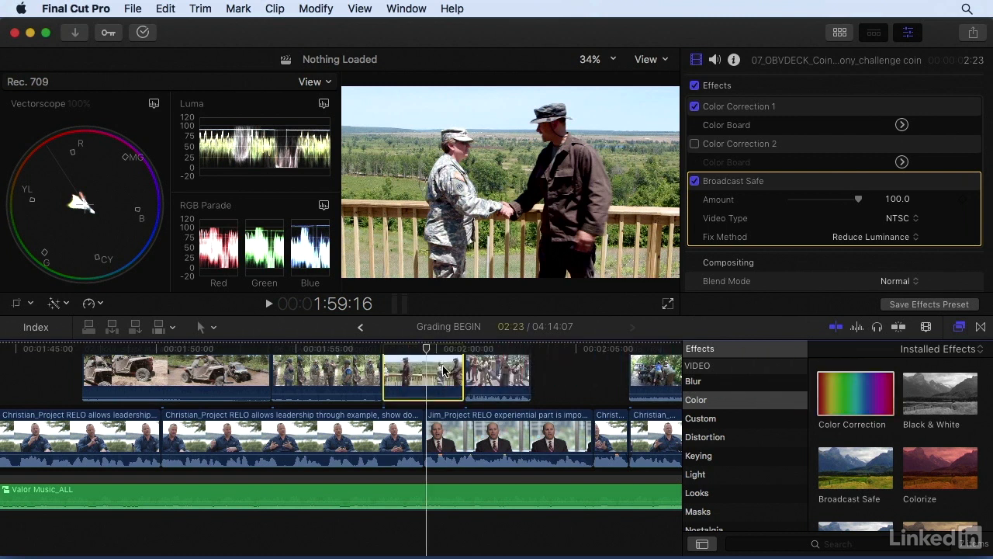
{"action": "scroll", "coordinate": [845, 237], "scroll_direction": "down", "scroll_amount": 4}
{"action": "scroll", "coordinate": [799, 201], "scroll_direction": "up", "scroll_amount": 2}
{"action": "mouse_move", "coordinate": [763, 178]}
{"action": "left_mouse_down"}
{"action": "mouse_move", "coordinate": [748, 100]}
{"action": "mouse_move", "coordinate": [746, 180]}
{"action": "left_mouse_up"}
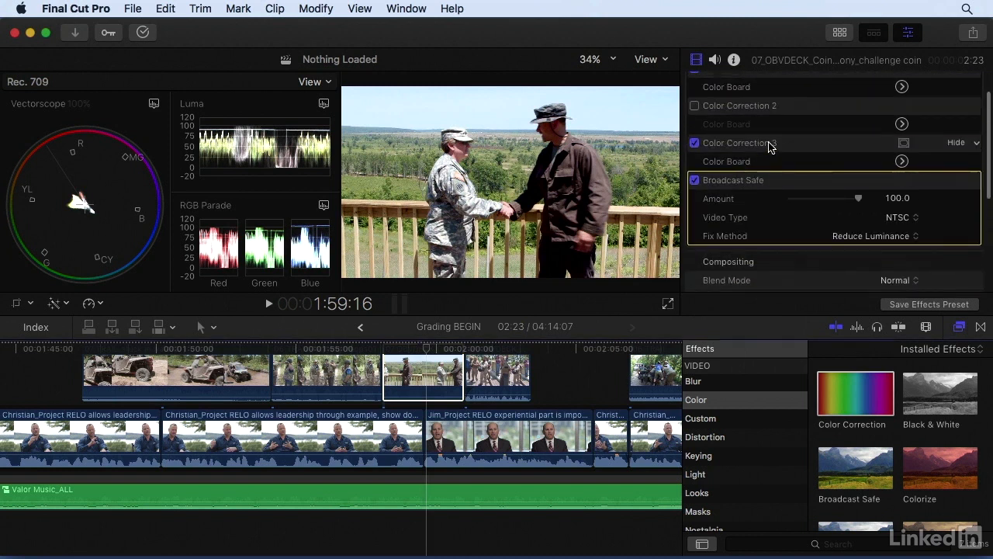
- In Color Correction 3's Exposure controls, lower the highlights and lift the shadows
{"action": "left_click", "coordinate": [899, 162]}
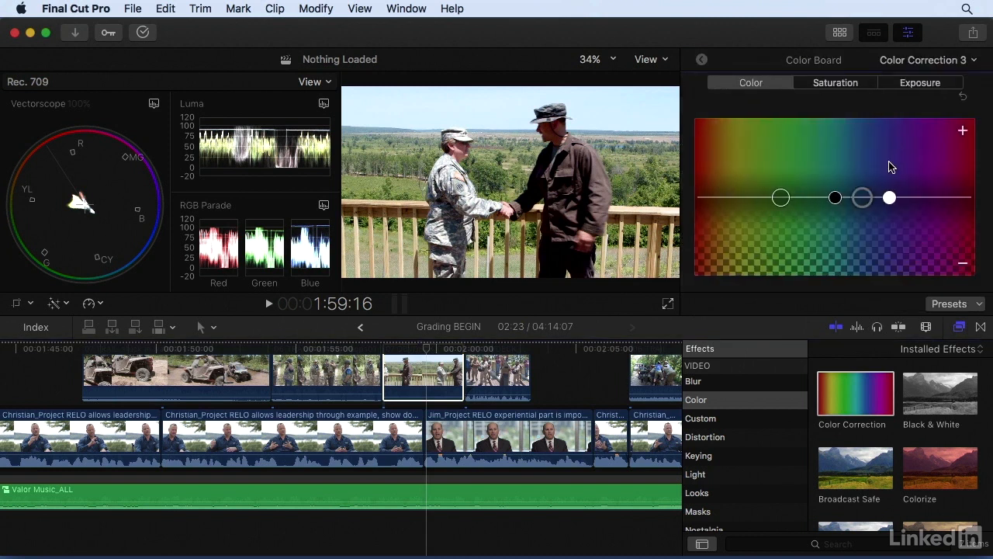
{"action": "left_click", "coordinate": [917, 86]}
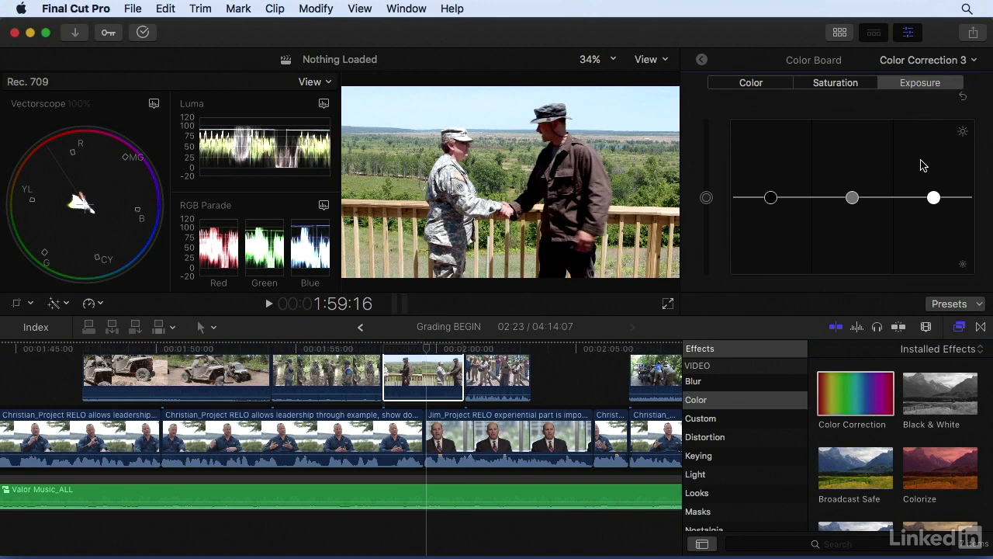
{"action": "left_click_drag", "start_coordinate": [933, 197], "coordinate": [935, 209]}
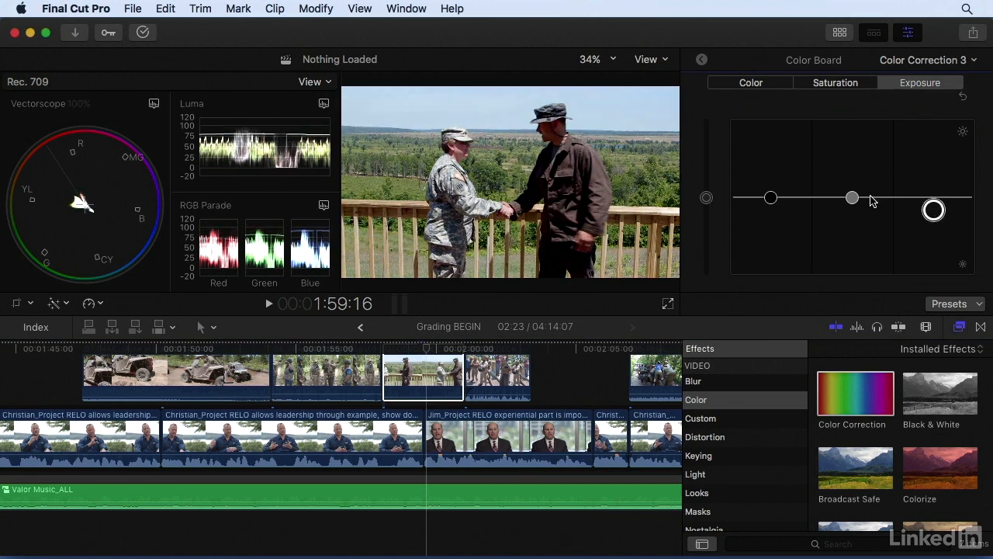
{"action": "left_click_drag", "start_coordinate": [770, 197], "coordinate": [771, 191]}
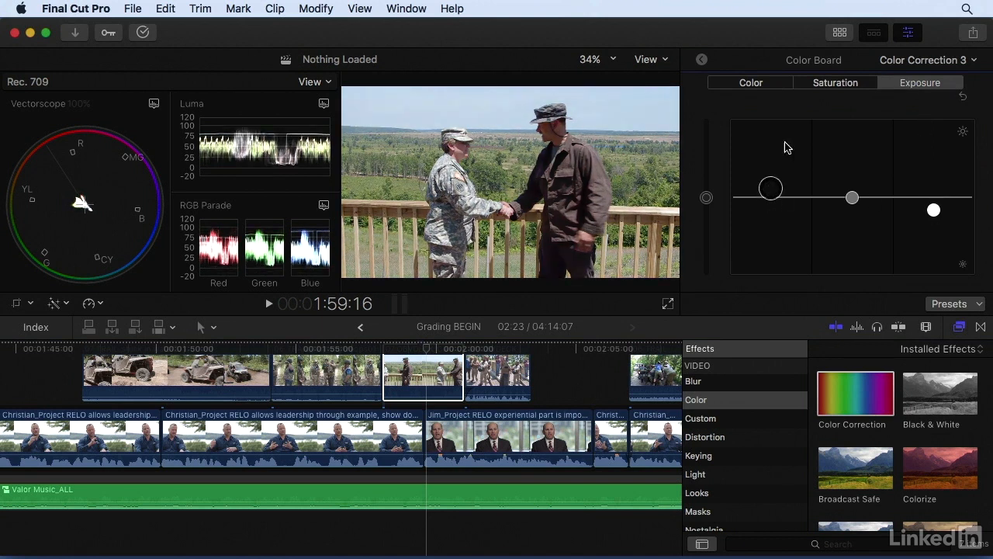
- Lower the overall and midtone saturation in Color Correction 3
{"action": "left_click", "coordinate": [839, 86]}
{"action": "left_click_drag", "start_coordinate": [706, 201], "coordinate": [706, 218]}
{"action": "left_click_drag", "start_coordinate": [852, 198], "coordinate": [734, 176]}
{"action": "left_click", "coordinate": [745, 89]}
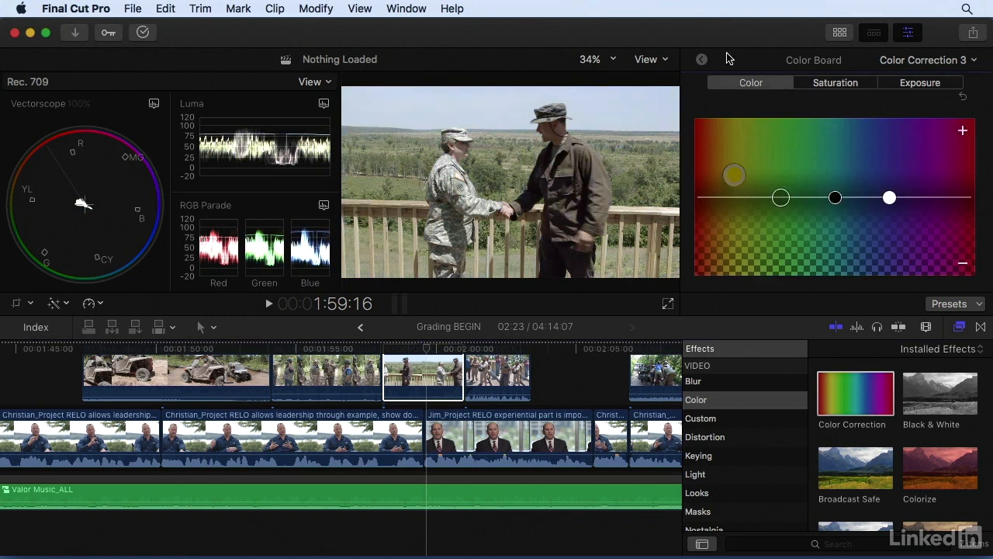
- Toggle Color Correction 3 and 2 to compare, leave them off, and select the coin ceremony clip
{"action": "left_click", "coordinate": [703, 59]}
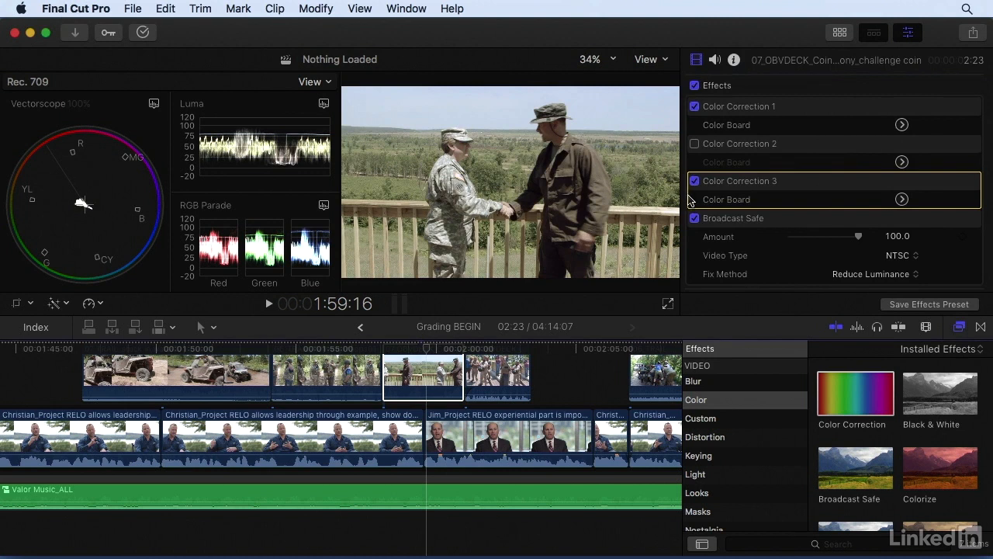
{"action": "left_click", "coordinate": [695, 183]}
{"action": "left_click", "coordinate": [696, 184]}
{"action": "left_click", "coordinate": [696, 183]}
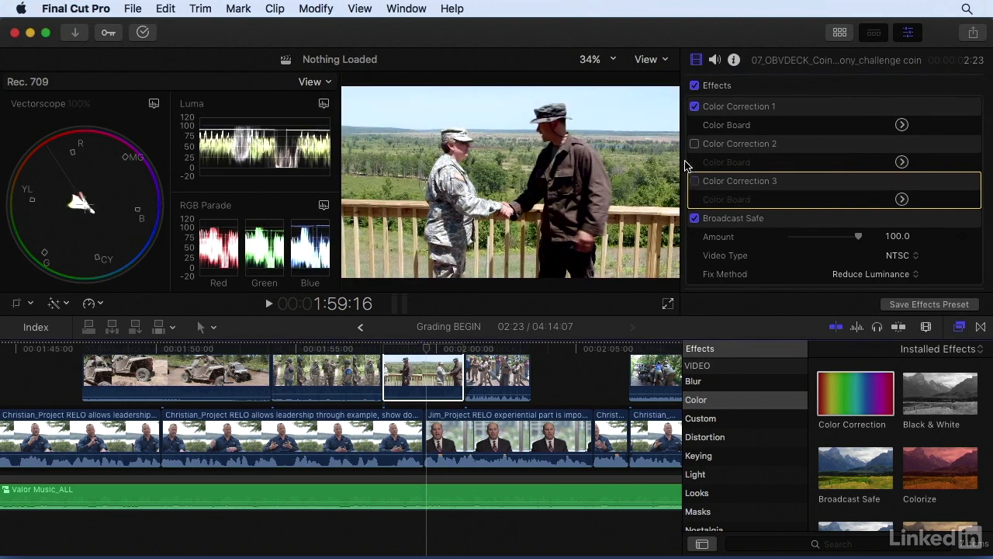
{"action": "left_click", "coordinate": [695, 145]}
{"action": "left_click", "coordinate": [432, 376]}
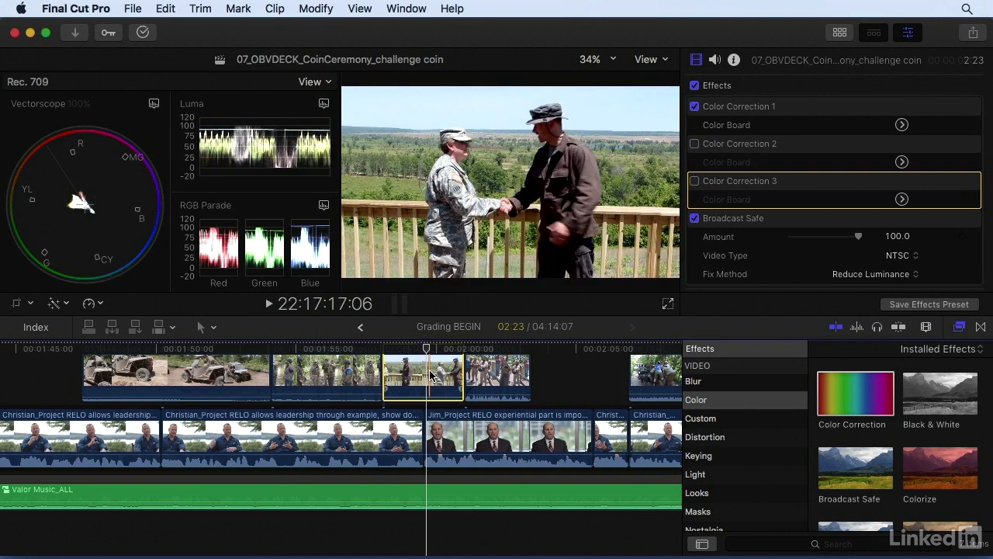
- Fit the whole project in the timeline and marquee-select all 62 connected B-roll clips
{"action": "left_click", "coordinate": [556, 359]}
{"action": "key", "text": "shift+z"}
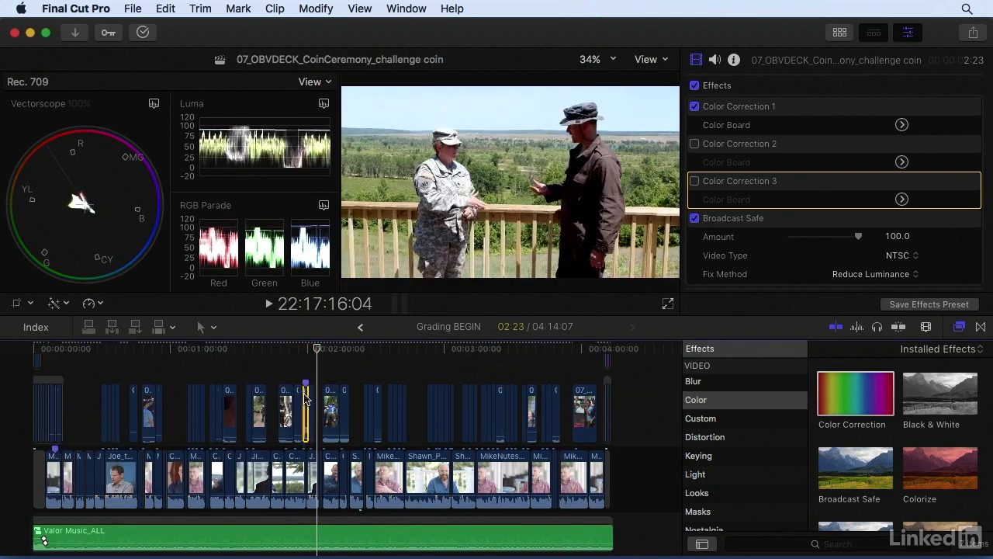
{"action": "left_click", "coordinate": [304, 394]}
{"action": "left_click_drag", "start_coordinate": [592, 371], "coordinate": [43, 392]}
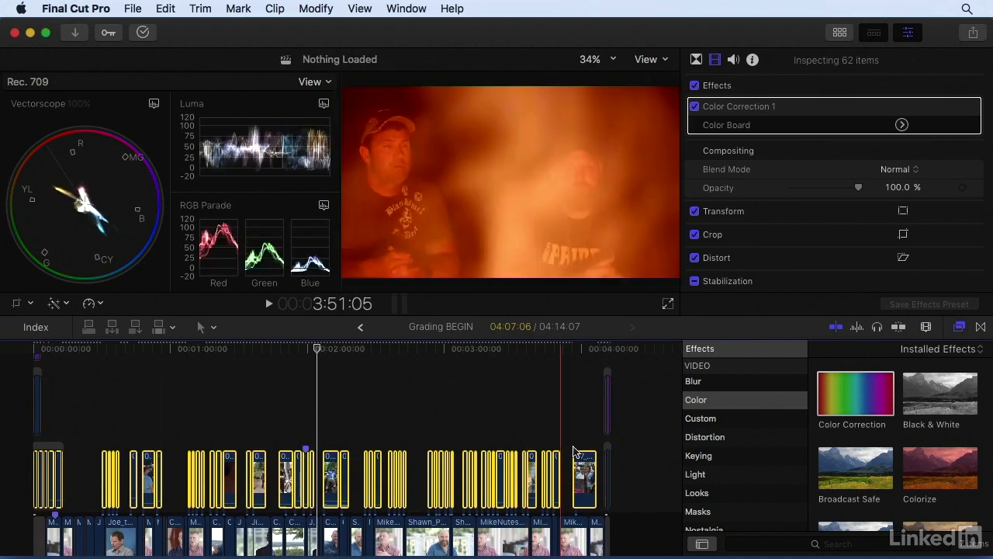
- Nest the 62 selected B-roll clips into a new compound clip named 'Grading Broll'
{"action": "right_click", "coordinate": [584, 475]}
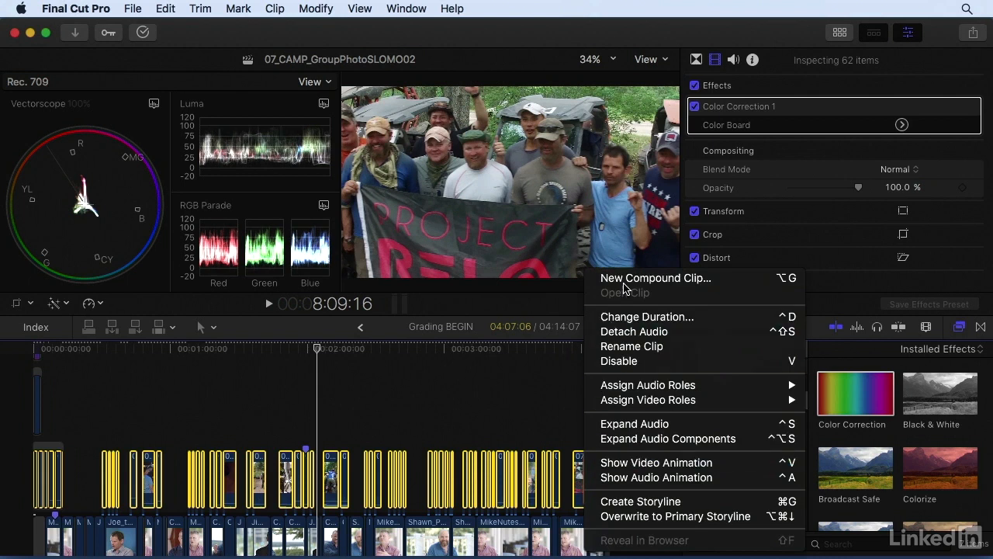
{"action": "left_click", "coordinate": [688, 278]}
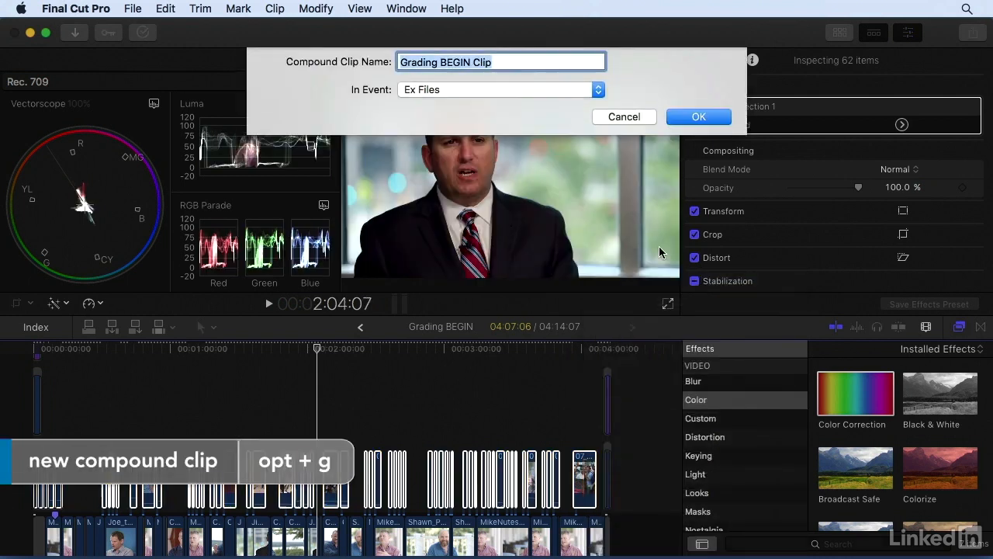
{"action": "left_click", "coordinate": [456, 62]}
{"action": "left_click_drag", "start_coordinate": [440, 62], "coordinate": [503, 62]}
{"action": "type", "text": "Broll"}
{"action": "key", "text": "Return"}
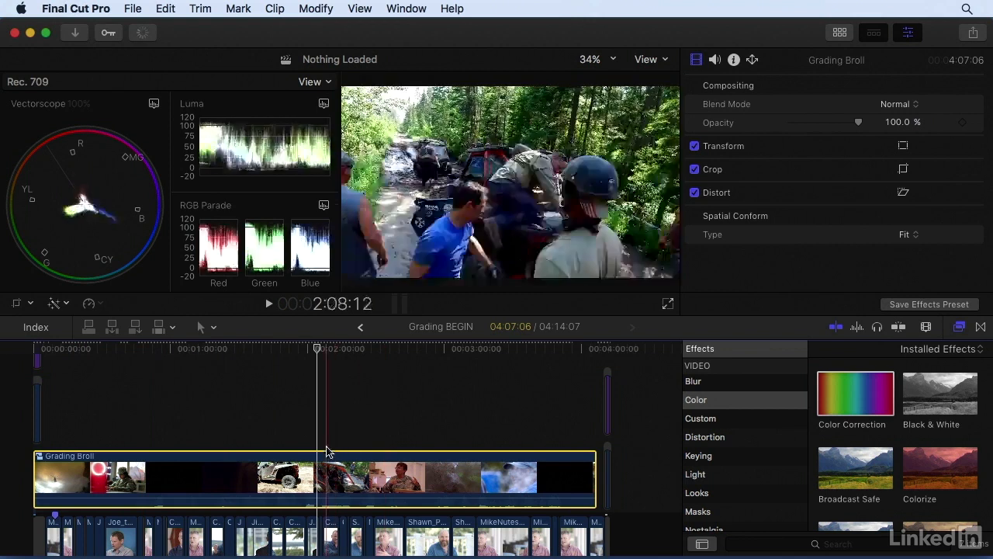
- Paste Color Corrections 2 and 3 and Broadcast Safe onto Grading Broll, excluding audio and Color Correction 1
{"action": "left_click", "coordinate": [164, 7]}
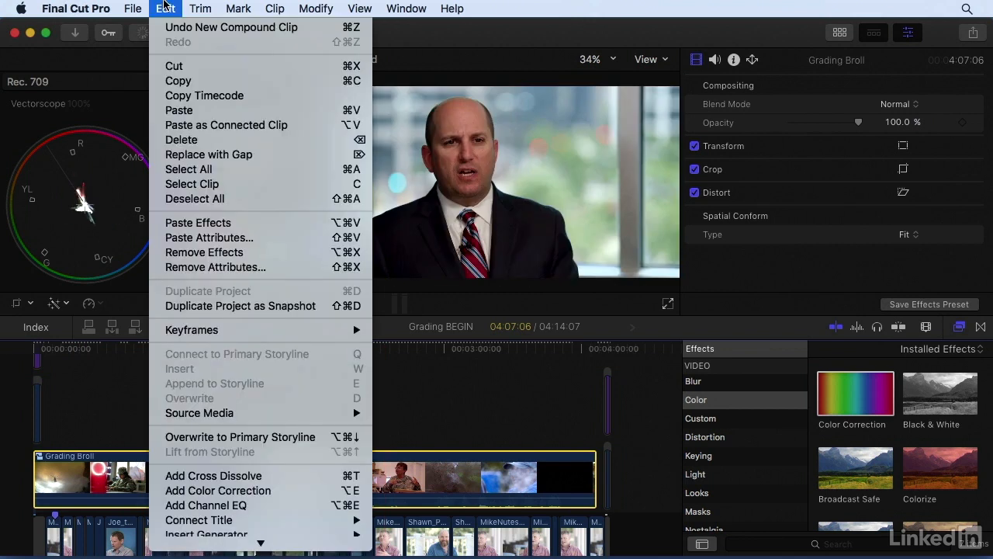
{"action": "left_click", "coordinate": [210, 237]}
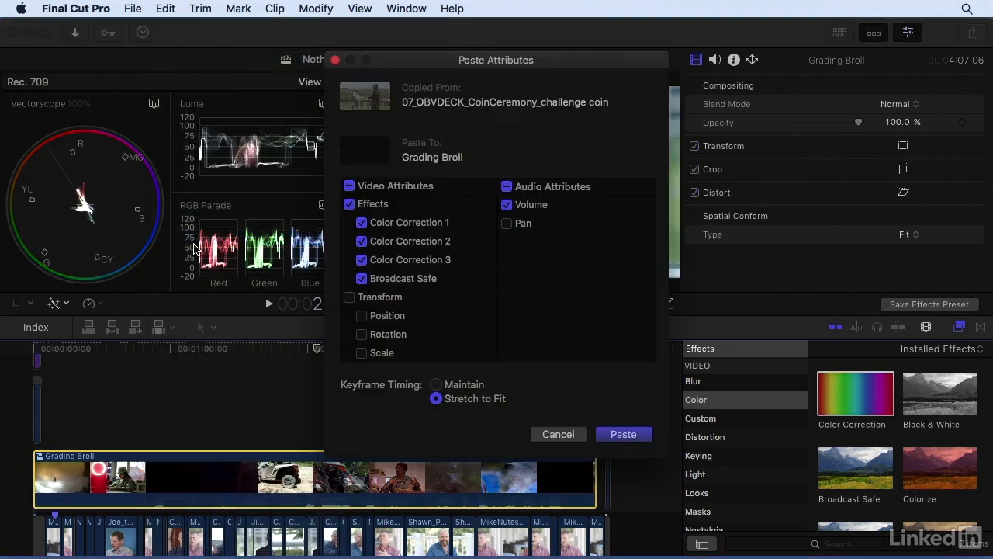
{"action": "left_click", "coordinate": [506, 187]}
{"action": "left_click", "coordinate": [506, 187]}
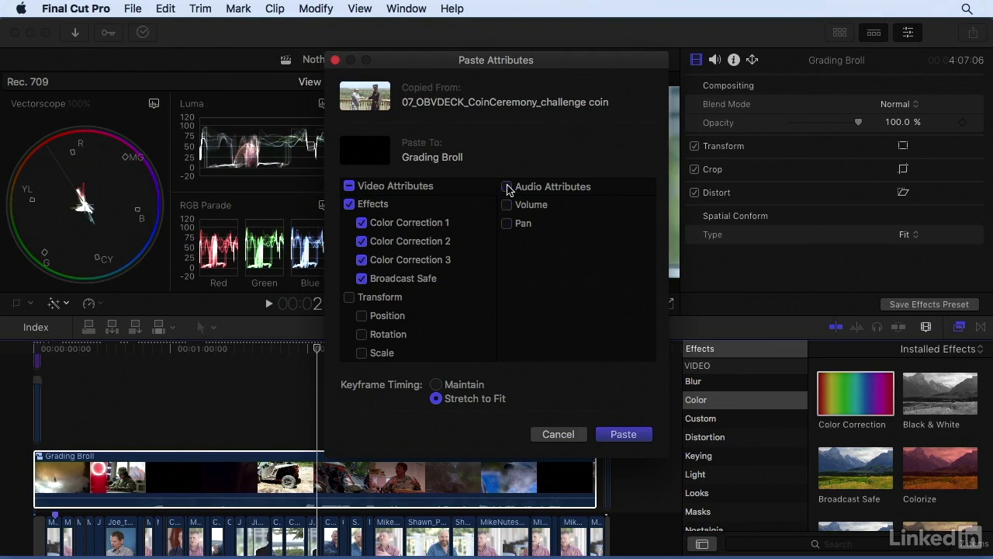
{"action": "left_click", "coordinate": [361, 223]}
{"action": "scroll", "coordinate": [361, 281], "scroll_direction": "down", "scroll_amount": 1}
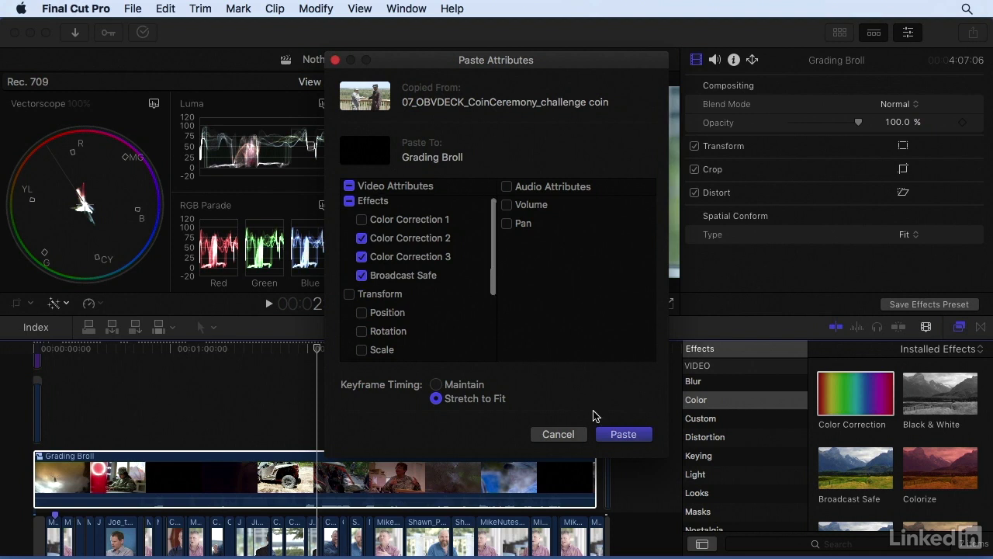
{"action": "left_click", "coordinate": [624, 435]}
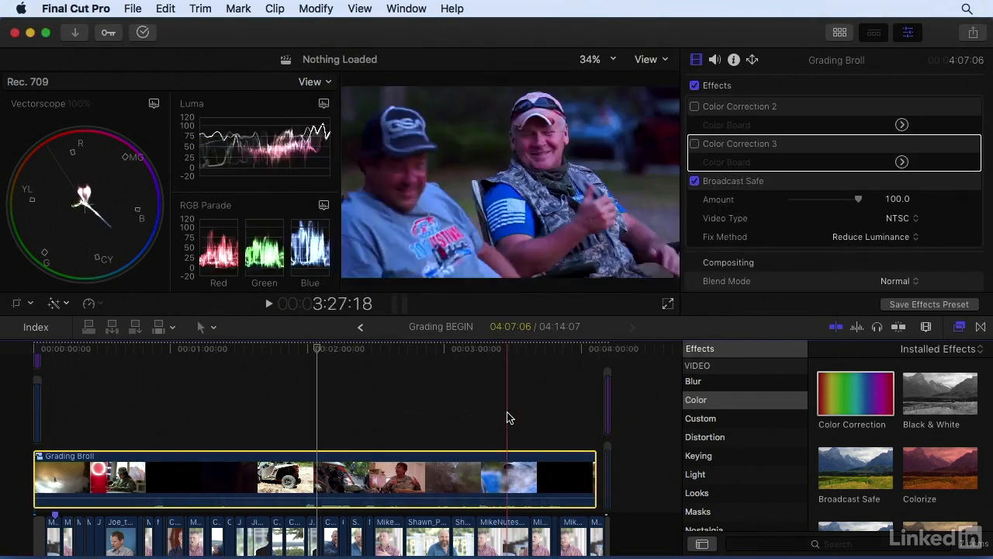
- Compare shots with Color Correction 2 toggled on then off, finishing with Color Correction 3 switched on
{"action": "left_click", "coordinate": [353, 353]}
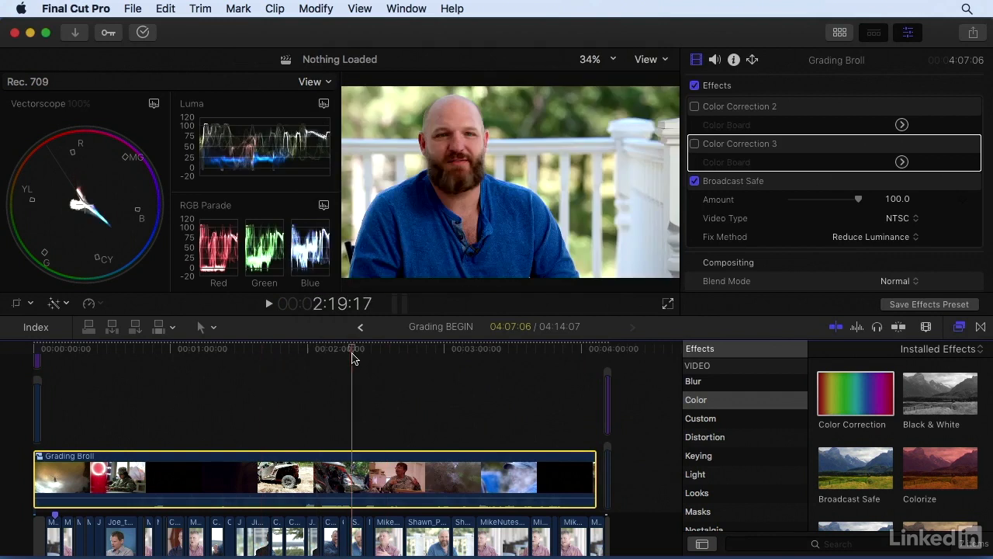
{"action": "scroll", "coordinate": [831, 193], "scroll_direction": "up", "scroll_amount": 1}
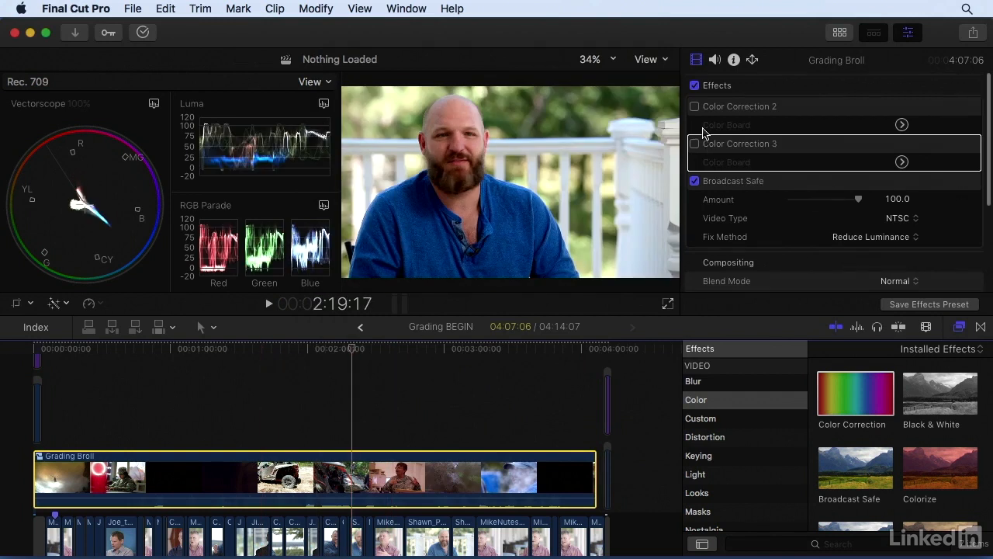
{"action": "left_click", "coordinate": [695, 108]}
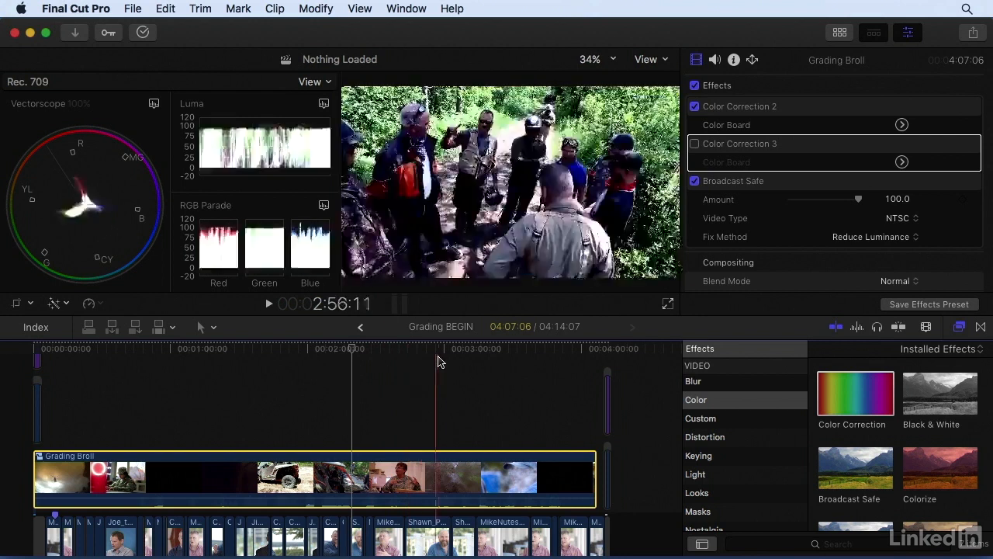
{"action": "left_click", "coordinate": [525, 362]}
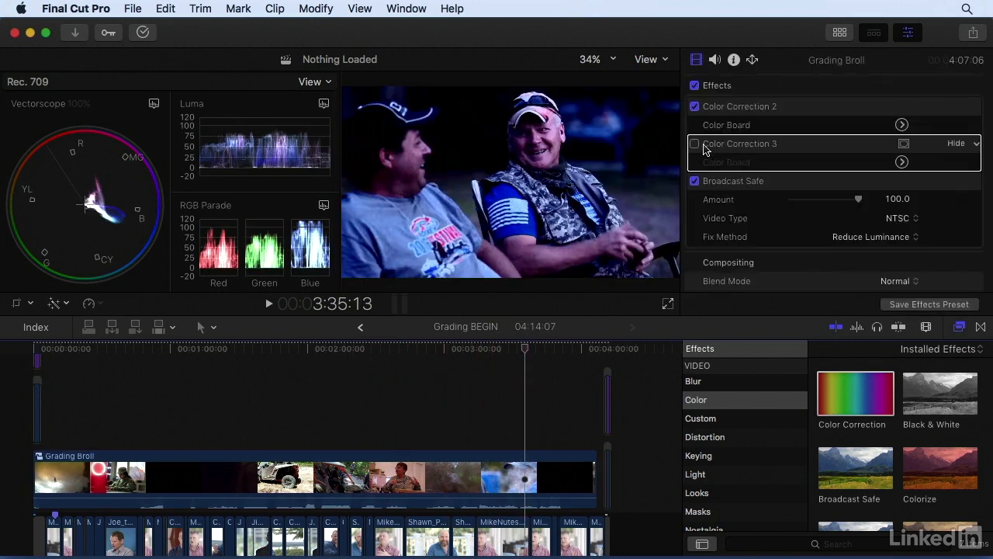
{"action": "left_click", "coordinate": [696, 107]}
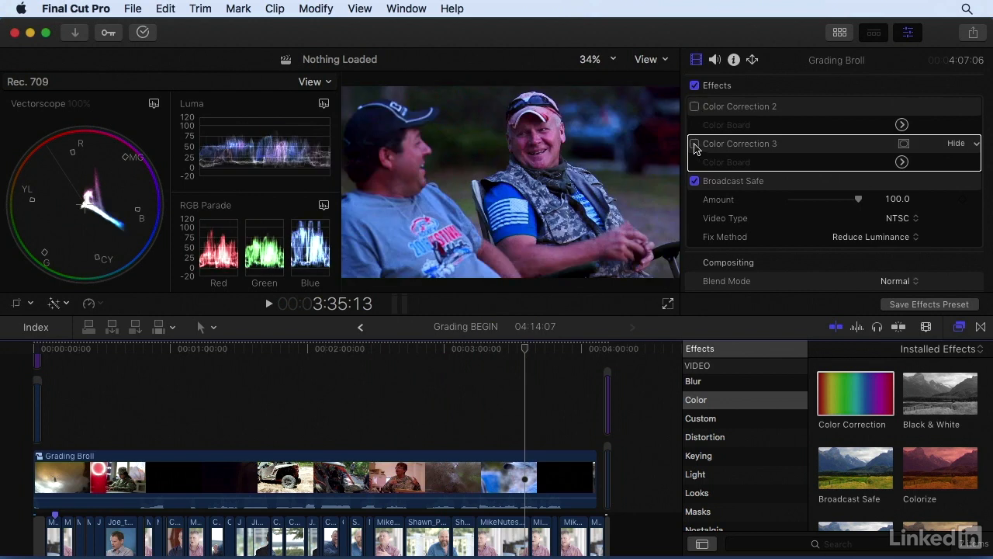
{"action": "left_click", "coordinate": [696, 145]}
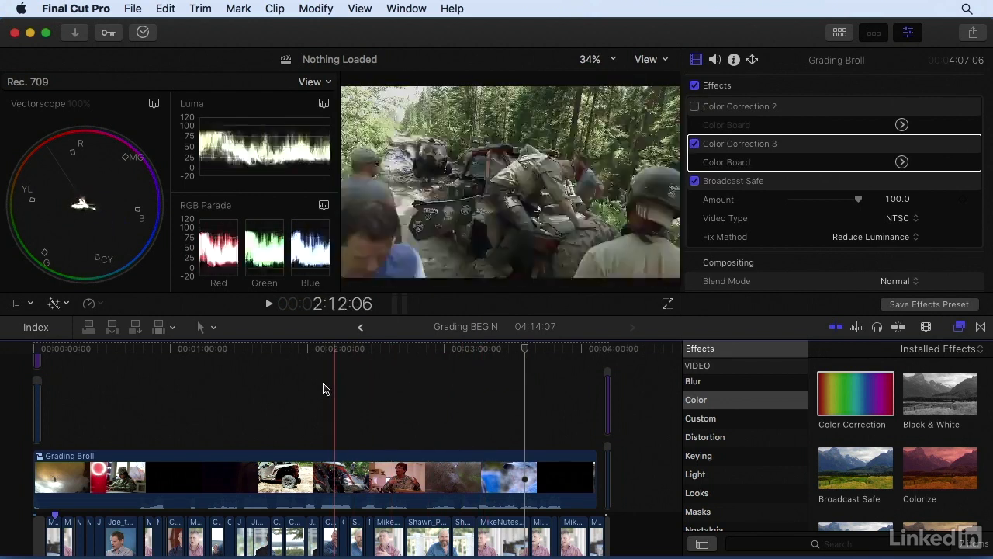